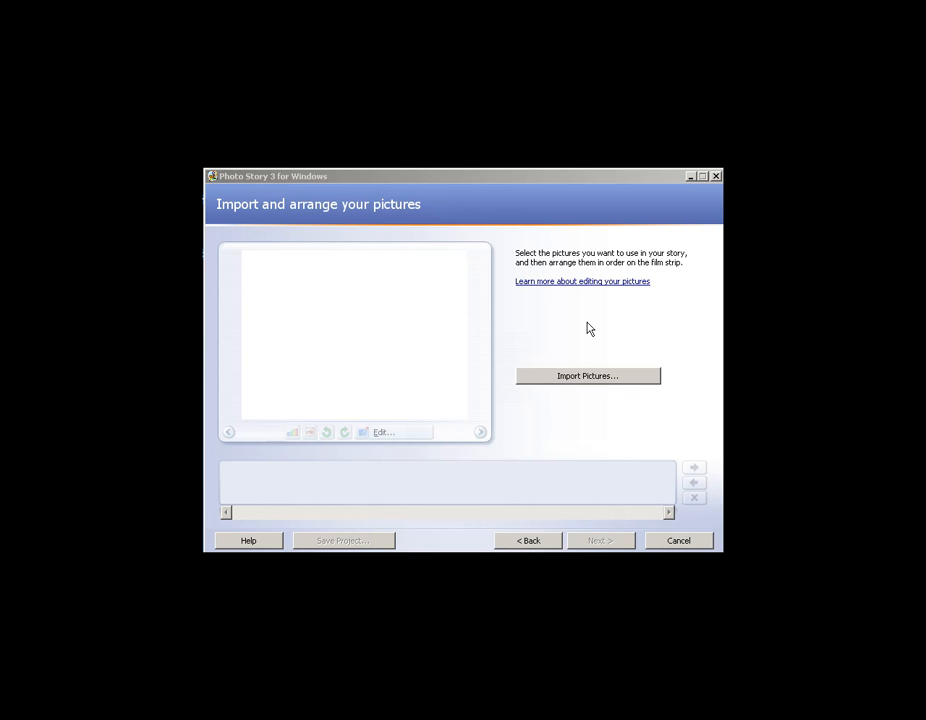
Import image.jpg, Interpersonal.JPG, Intrapersonal.JPG and Kinesthetic.JPG from the My Pictures folder into the story
{"action": "left_click", "coordinate": [589, 375]}
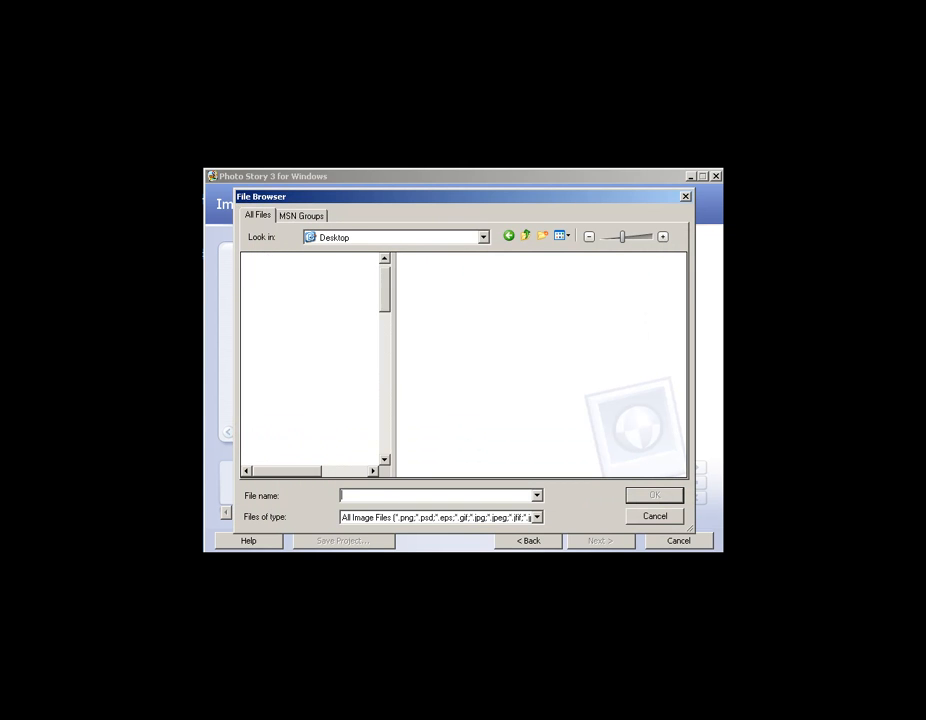
{"action": "left_click_drag", "start_coordinate": [682, 268], "coordinate": [678, 355]}
{"action": "left_click_drag", "start_coordinate": [631, 296], "coordinate": [422, 432]}
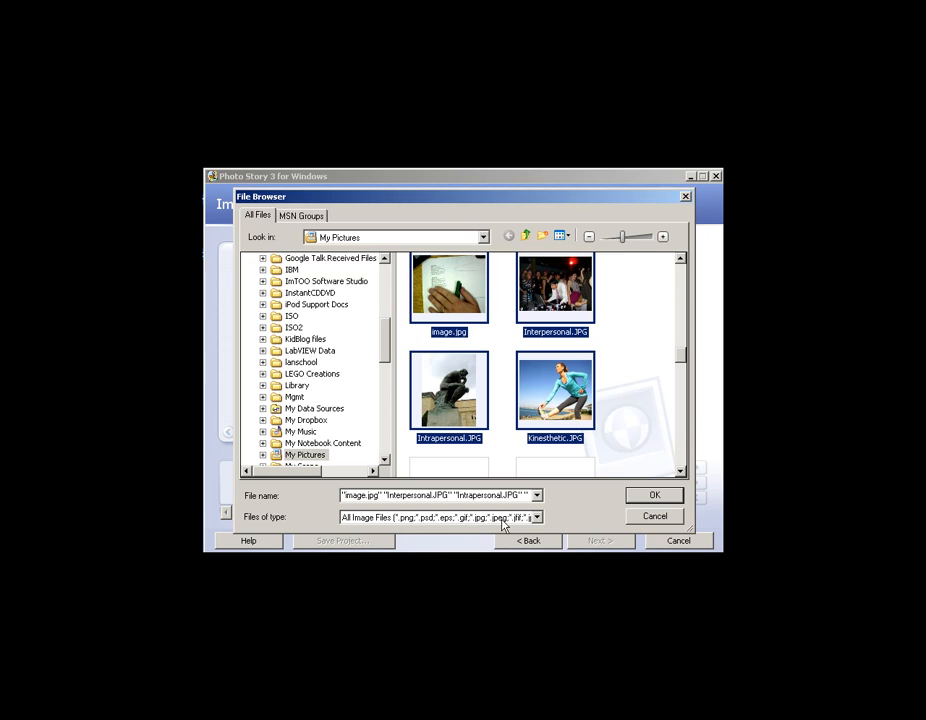
{"action": "left_click", "coordinate": [641, 495]}
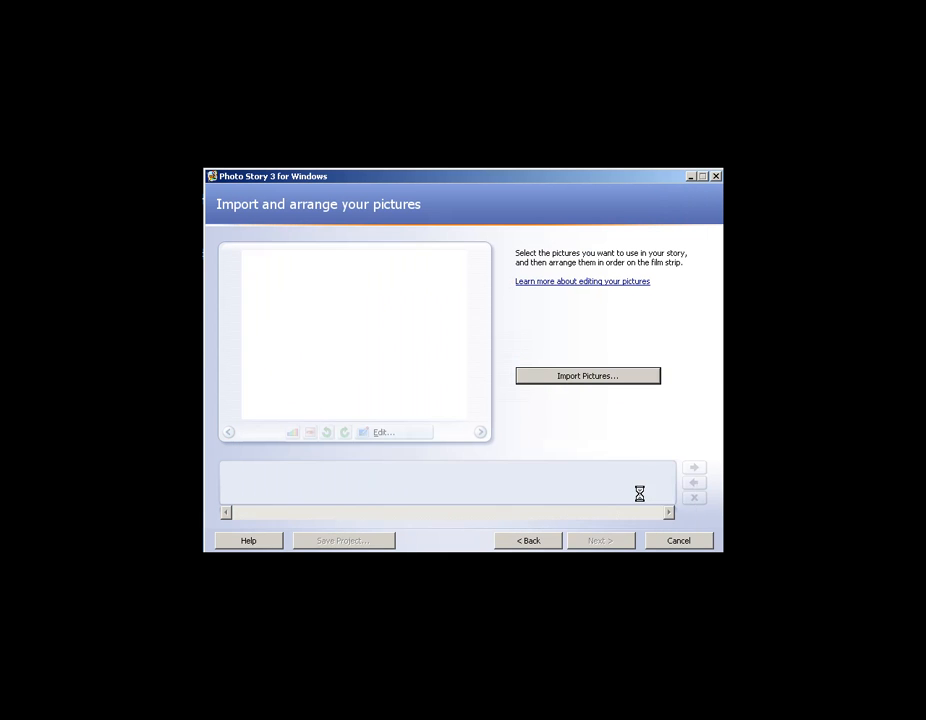
Look through the imported pictures on the film strip one by one
{"action": "left_click", "coordinate": [322, 483]}
{"action": "left_click", "coordinate": [281, 485]}
{"action": "left_click", "coordinate": [240, 484]}
{"action": "left_click", "coordinate": [280, 484]}
{"action": "left_click", "coordinate": [318, 484]}
{"action": "left_click", "coordinate": [357, 484]}
{"action": "left_click", "coordinate": [322, 488]}
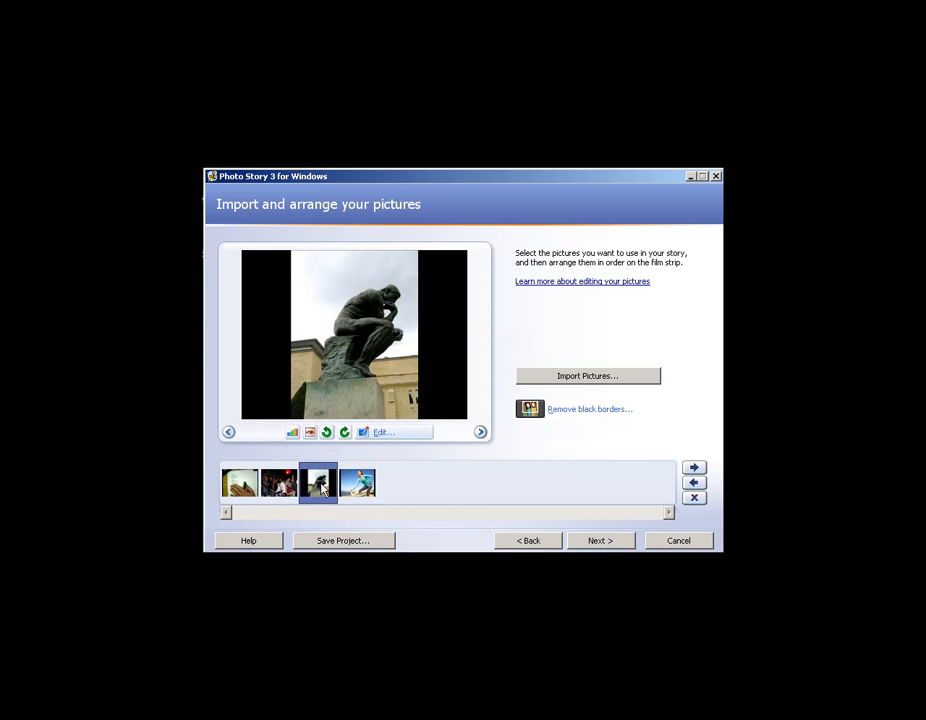
{"action": "left_click", "coordinate": [287, 490]}
Remove the first picture, the hand resting on a sheet of paper, from the film strip
{"action": "left_click", "coordinate": [242, 490]}
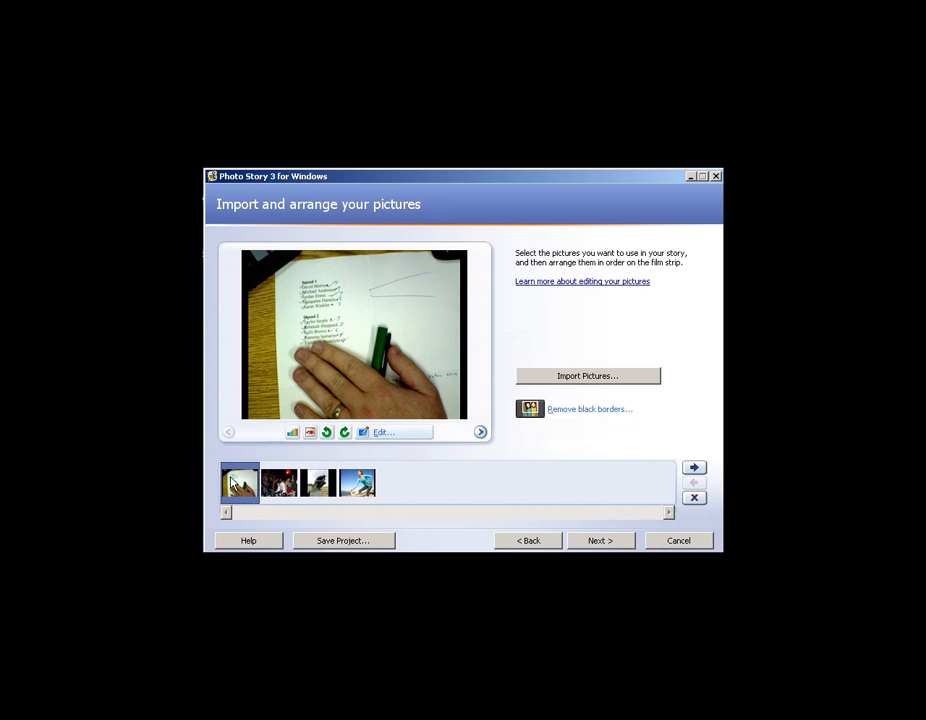
{"action": "key", "text": "Delete"}
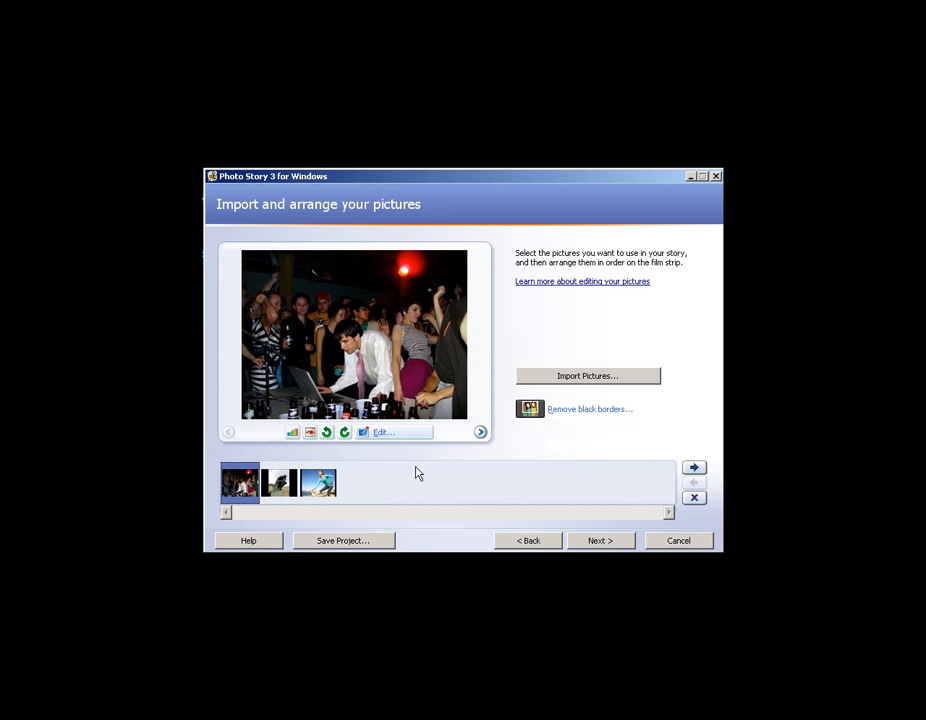
Go on to the title page and add the title "The Thinker" to the statue picture
{"action": "left_click", "coordinate": [600, 541]}
{"action": "left_click", "coordinate": [270, 490]}
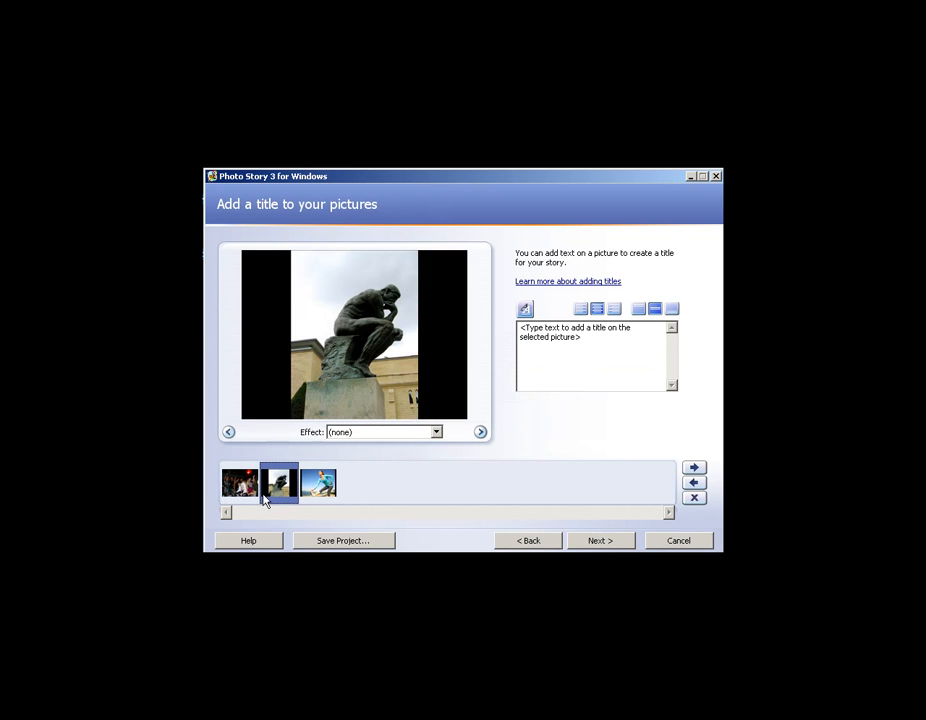
{"action": "left_click", "coordinate": [603, 342]}
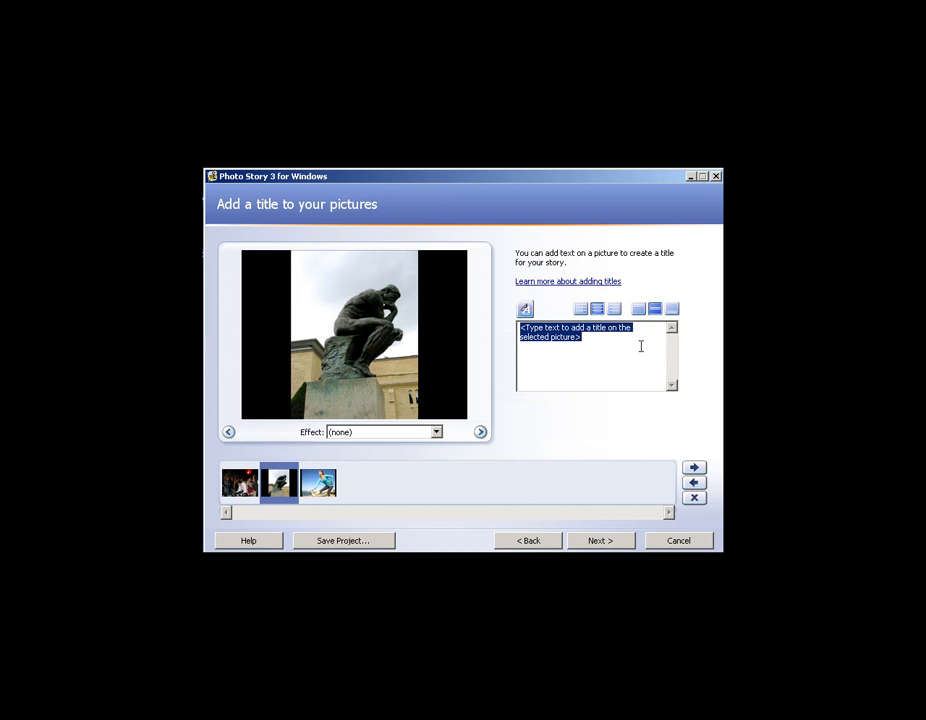
{"action": "type", "text": "The Thinker"}
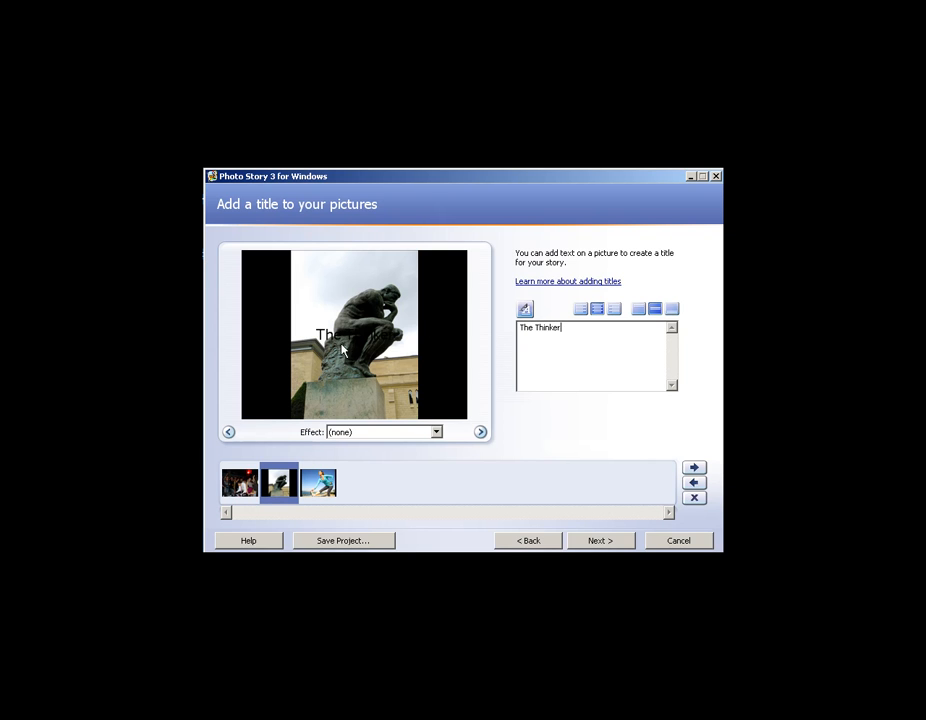
Try the horizontal and vertical alignments for the title and place it centred at the top of the statue picture
{"action": "left_click", "coordinate": [583, 310]}
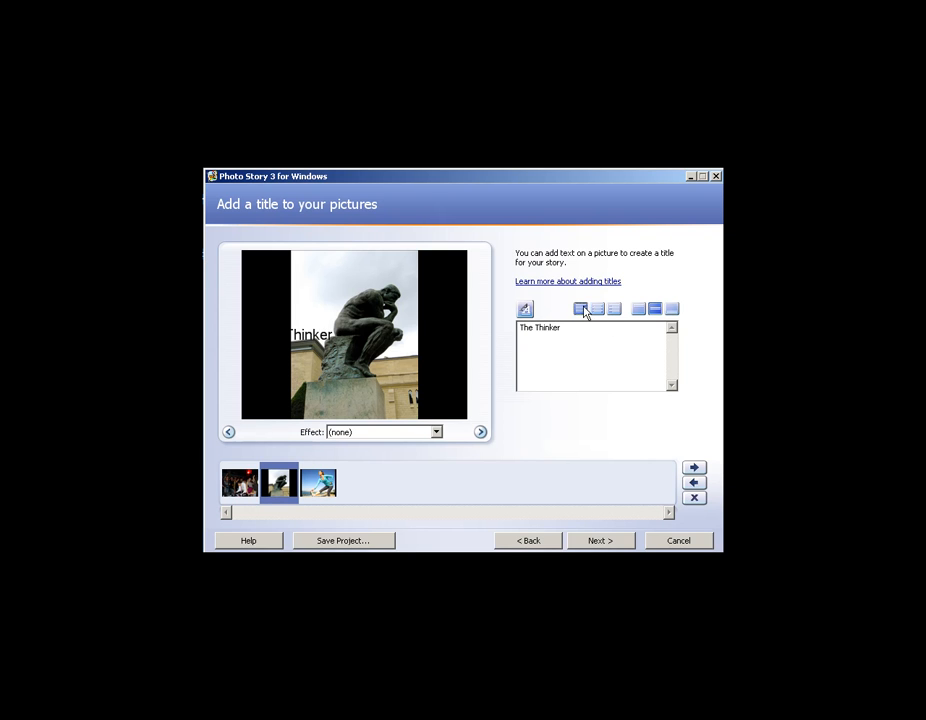
{"action": "left_click", "coordinate": [614, 310]}
{"action": "left_click", "coordinate": [598, 310]}
{"action": "left_click", "coordinate": [640, 311]}
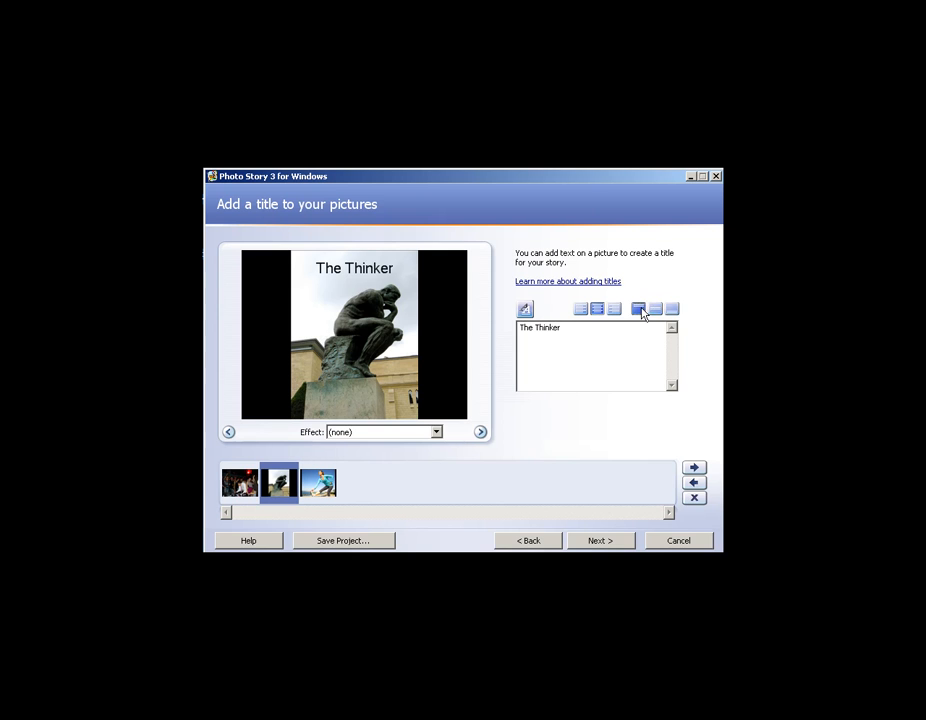
{"action": "left_click", "coordinate": [671, 309]}
{"action": "left_click", "coordinate": [655, 310]}
{"action": "left_click", "coordinate": [640, 310]}
Set the font size of the statue picture's title to 22
{"action": "left_click", "coordinate": [524, 309]}
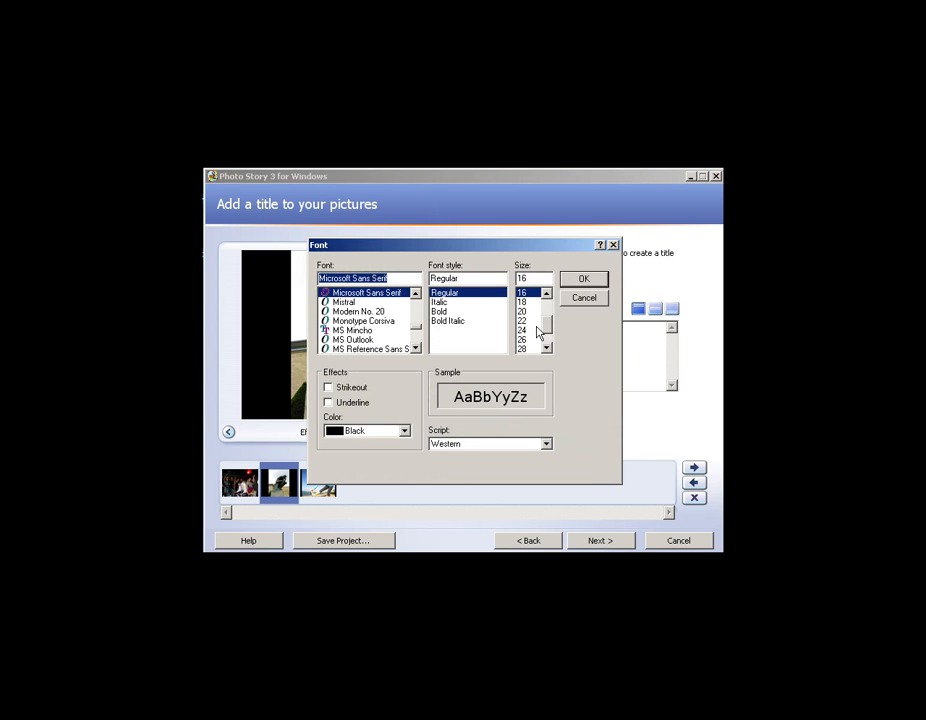
{"action": "left_click", "coordinate": [528, 320]}
{"action": "left_click", "coordinate": [572, 282]}
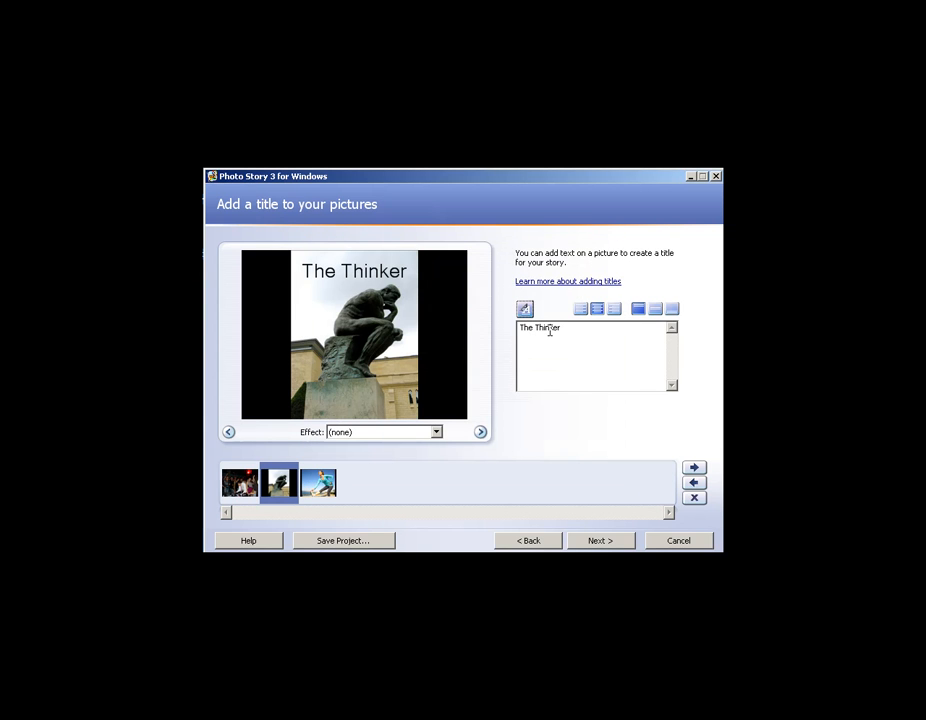
Go on to the narration and motion page, view the pictures there, and continue to the background music page without recording
{"action": "left_click", "coordinate": [604, 542]}
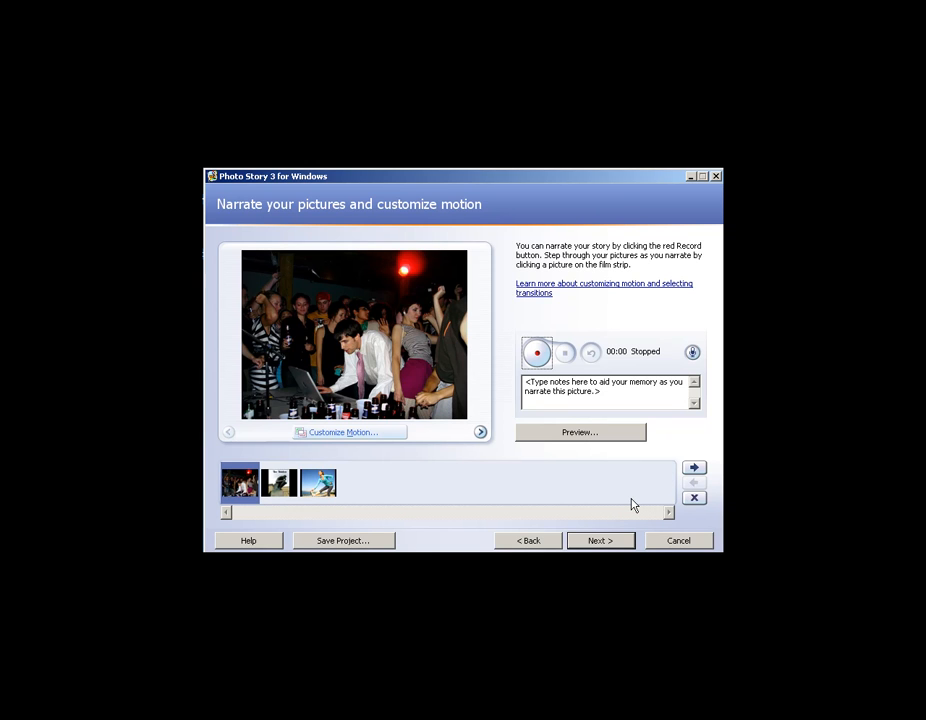
{"action": "left_click", "coordinate": [279, 483]}
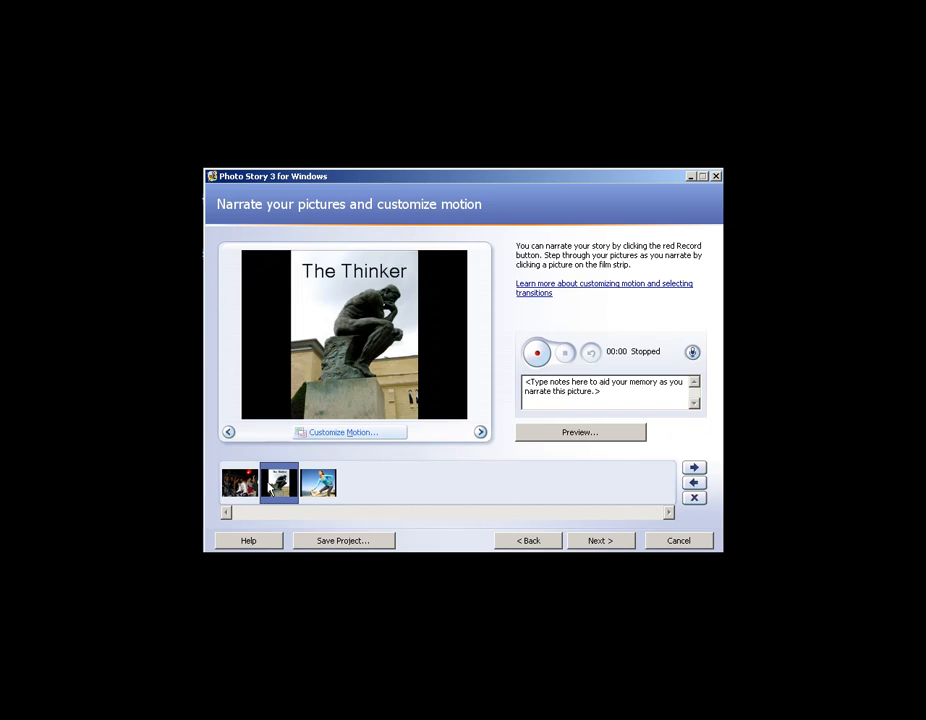
{"action": "left_click", "coordinate": [318, 483]}
{"action": "left_click", "coordinate": [279, 483]}
{"action": "left_click", "coordinate": [605, 543]}
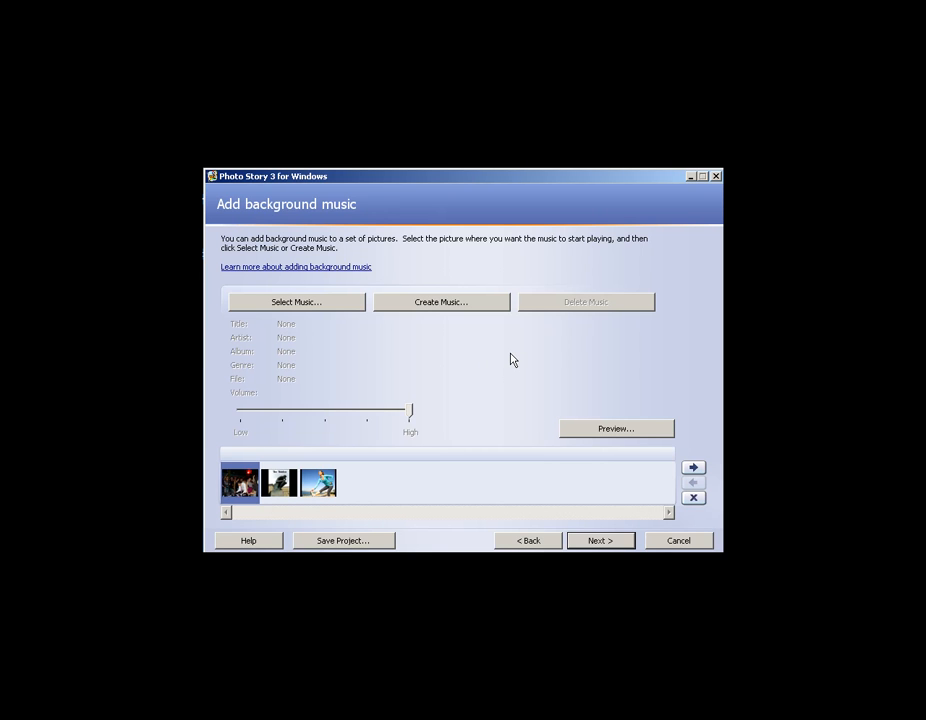
Look in the My Music folder for an existing audio file, leaving without choosing one
{"action": "left_click", "coordinate": [287, 304]}
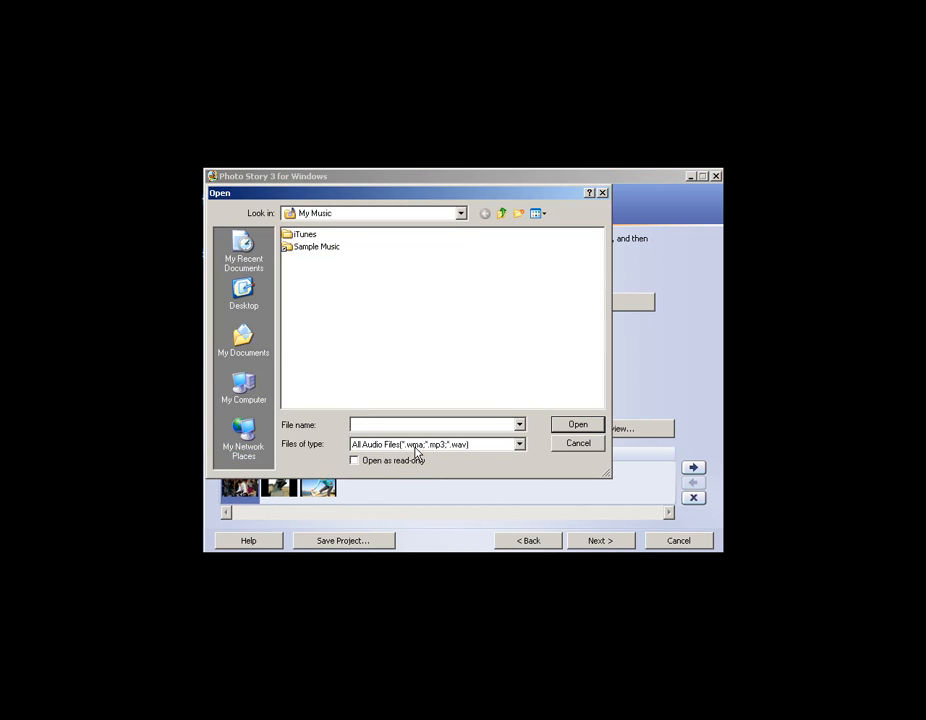
{"action": "left_click", "coordinate": [577, 449]}
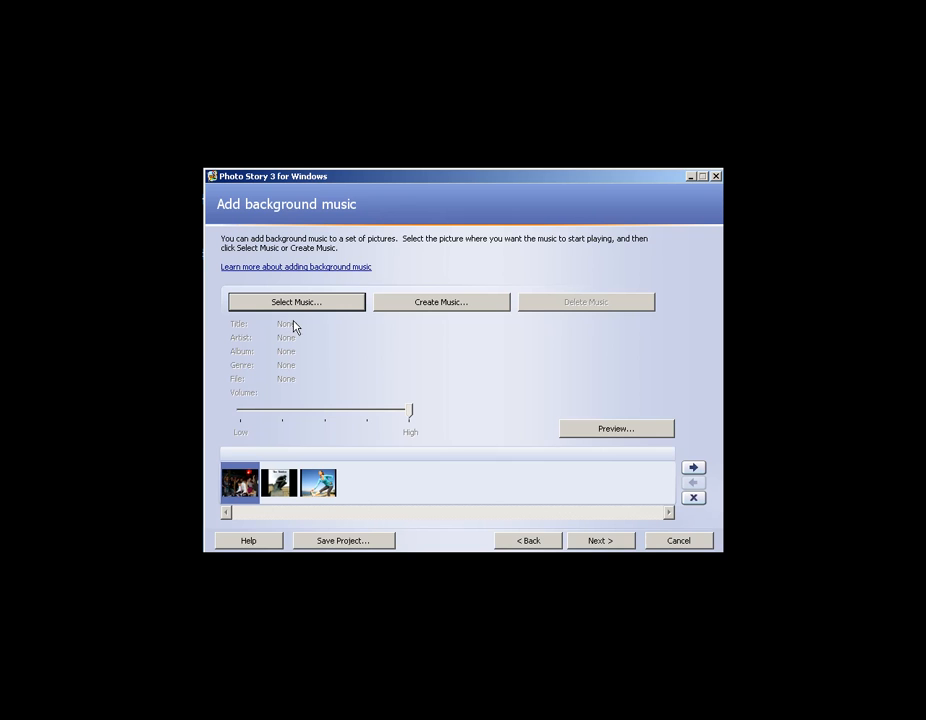
Set up custom music with genre Dance, style Dance: Dance Hop, band Punchy and mood Romantic, and play a sample of it
{"action": "left_click", "coordinate": [447, 306]}
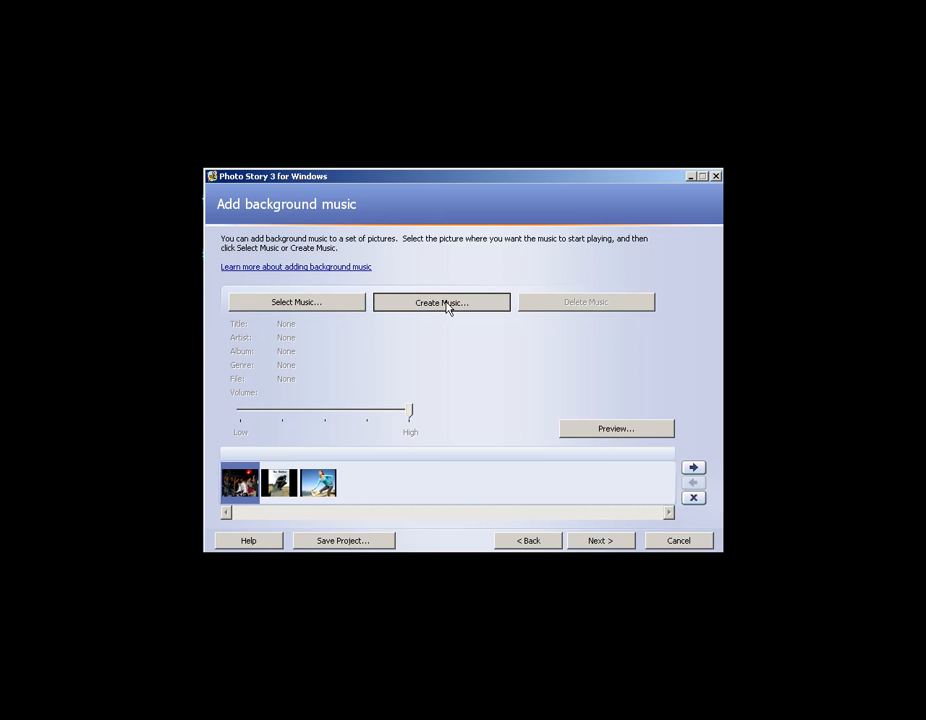
{"action": "left_click", "coordinate": [526, 242]}
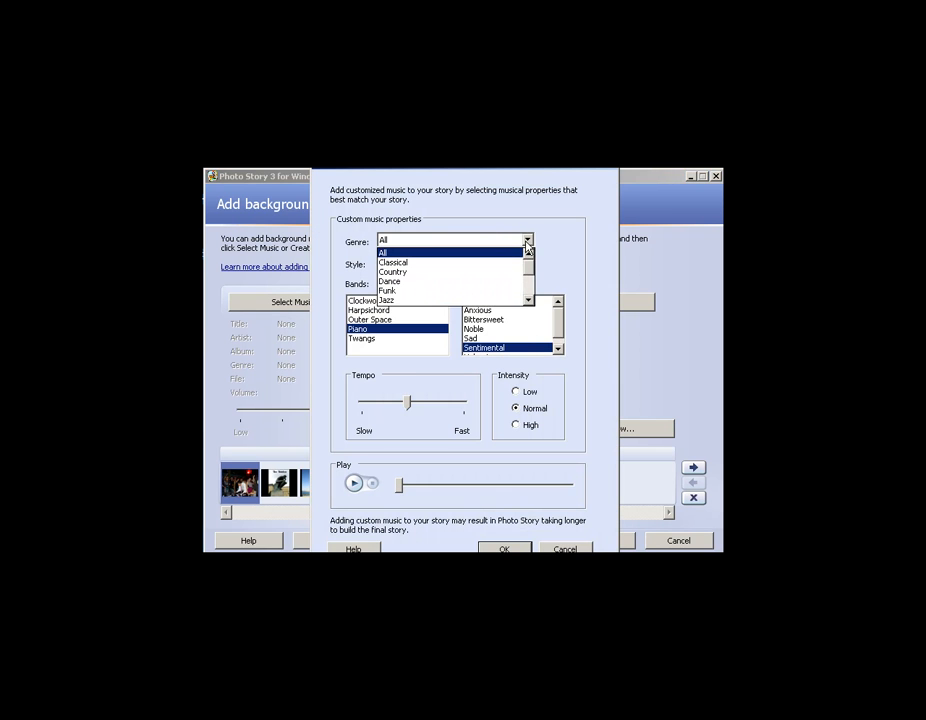
{"action": "mouse_move", "coordinate": [530, 267]}
{"action": "left_mouse_down"}
{"action": "mouse_move", "coordinate": [530, 287]}
{"action": "mouse_move", "coordinate": [529, 275]}
{"action": "left_mouse_up"}
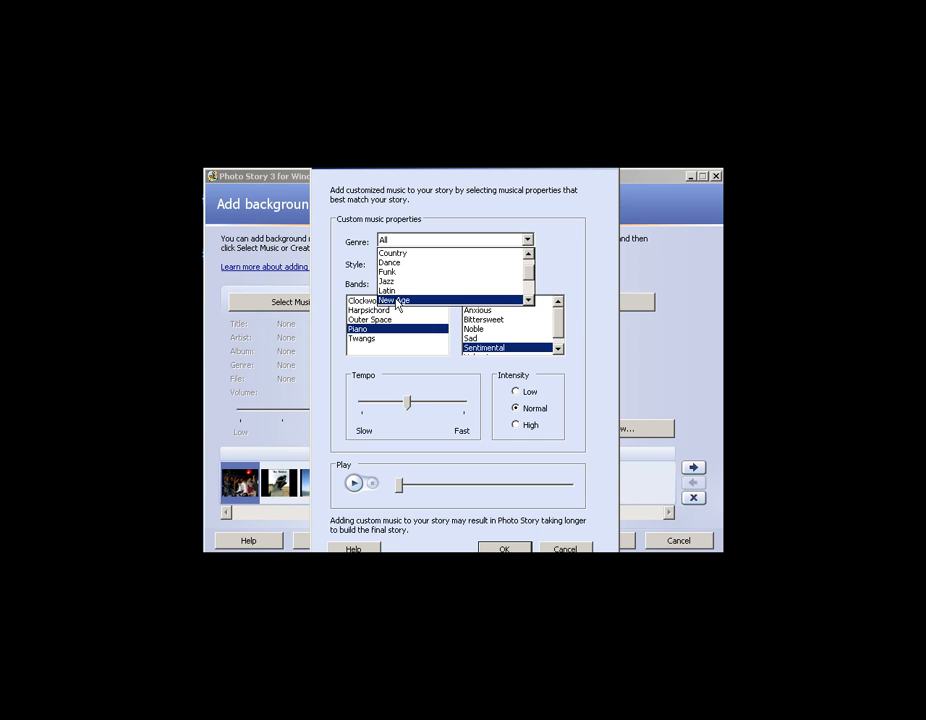
{"action": "left_click", "coordinate": [390, 262]}
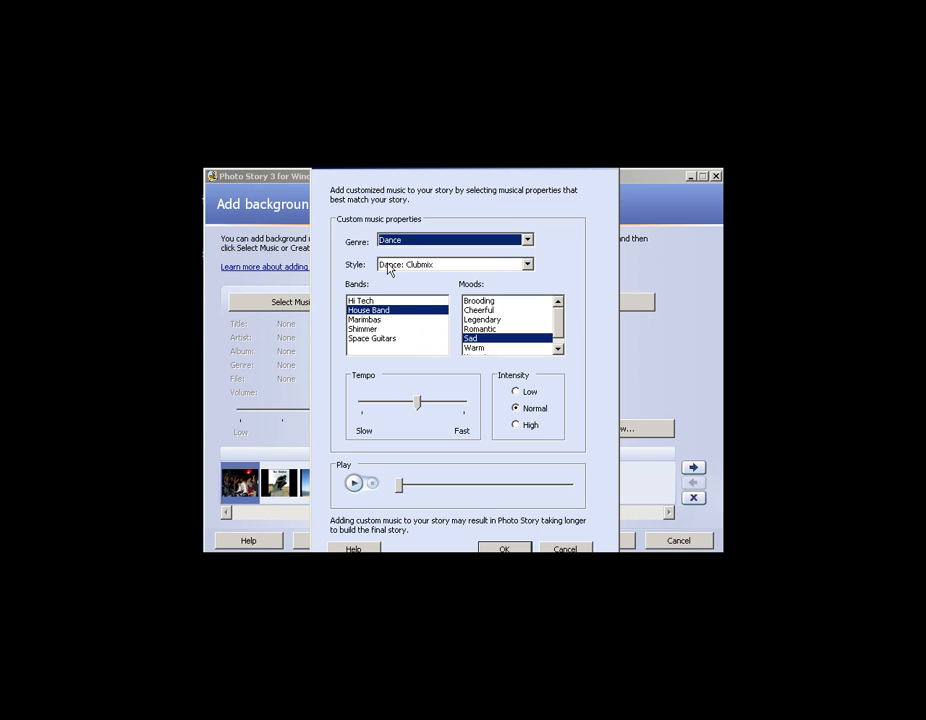
{"action": "left_click", "coordinate": [527, 264]}
{"action": "left_click", "coordinate": [452, 286]}
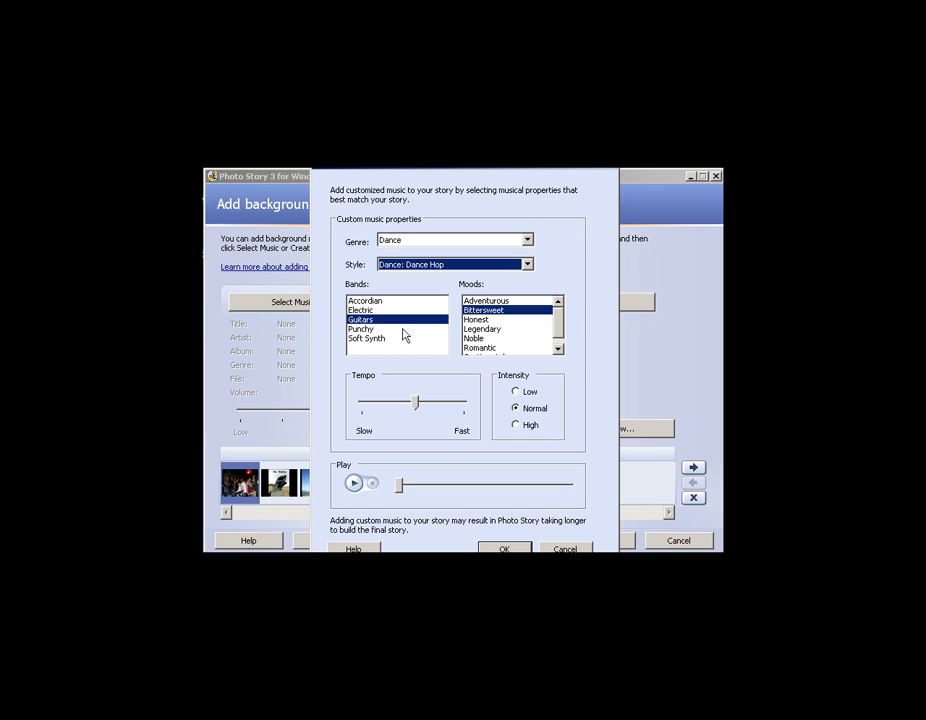
{"action": "left_click", "coordinate": [360, 330]}
{"action": "left_click", "coordinate": [489, 348]}
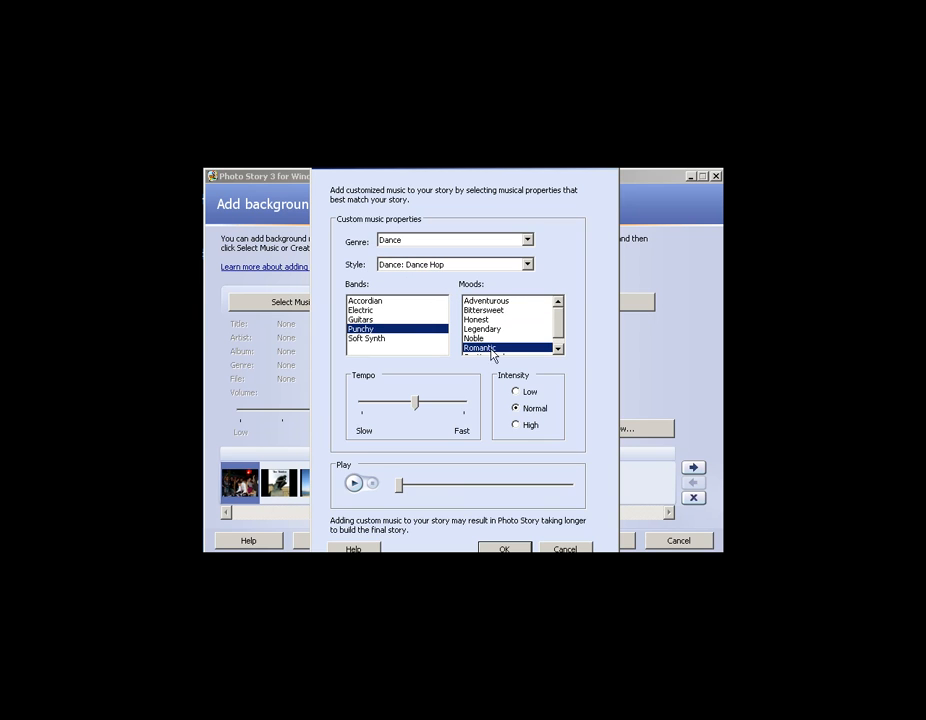
{"action": "left_click", "coordinate": [355, 484]}
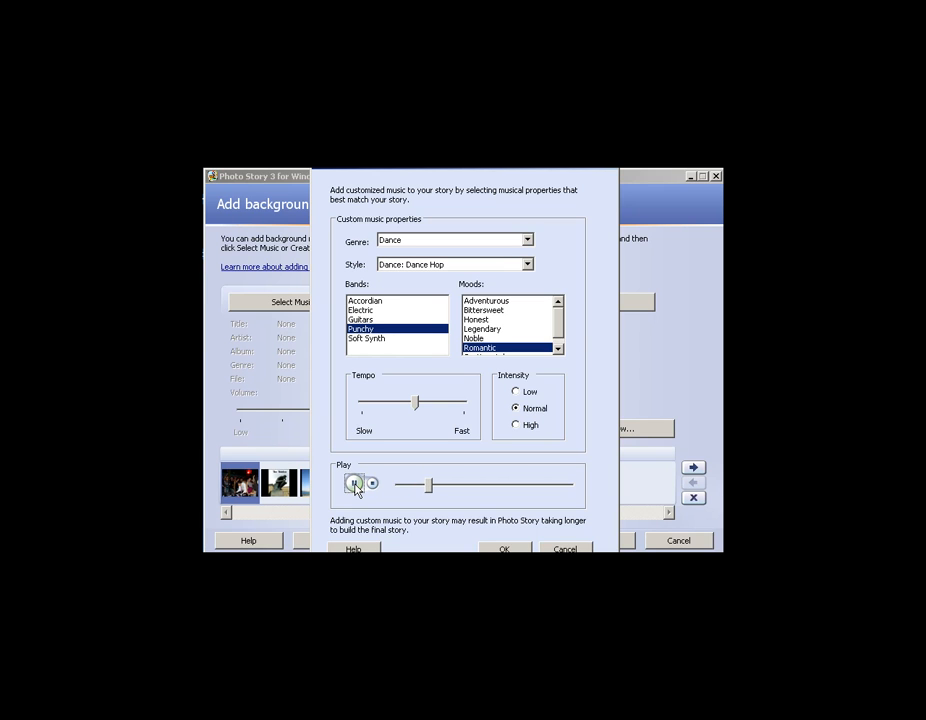
{"action": "left_click", "coordinate": [355, 484]}
Set the custom music's mood to Legendary with a slightly slower tempo and add the music to the story
{"action": "left_click", "coordinate": [480, 321]}
{"action": "left_click", "coordinate": [486, 302]}
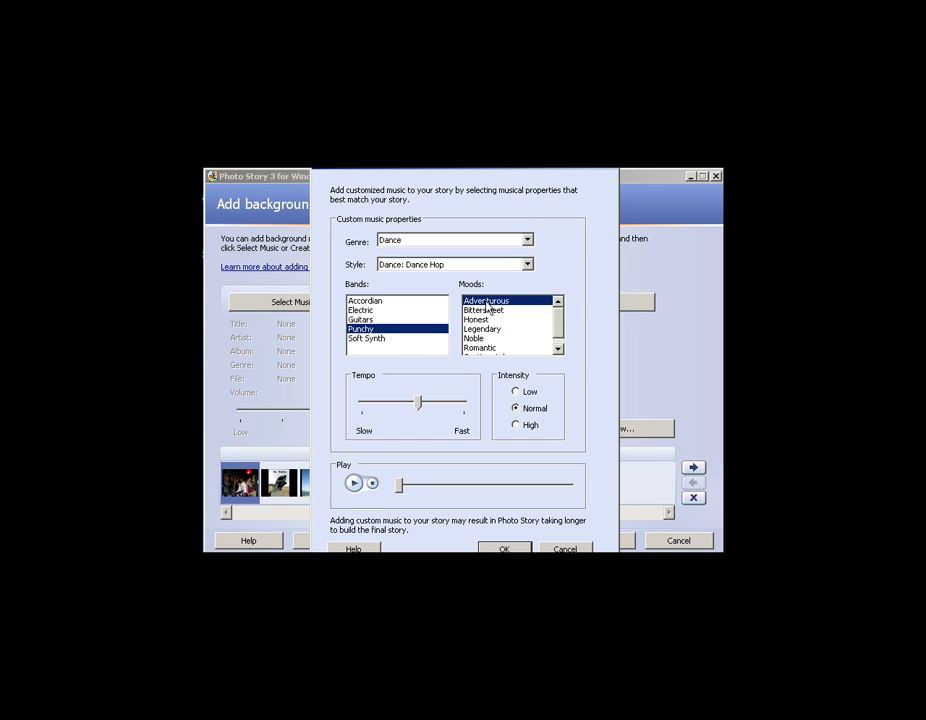
{"action": "scroll", "coordinate": [515, 325], "scroll_direction": "down", "scroll_amount": 1}
{"action": "left_click", "coordinate": [483, 319]}
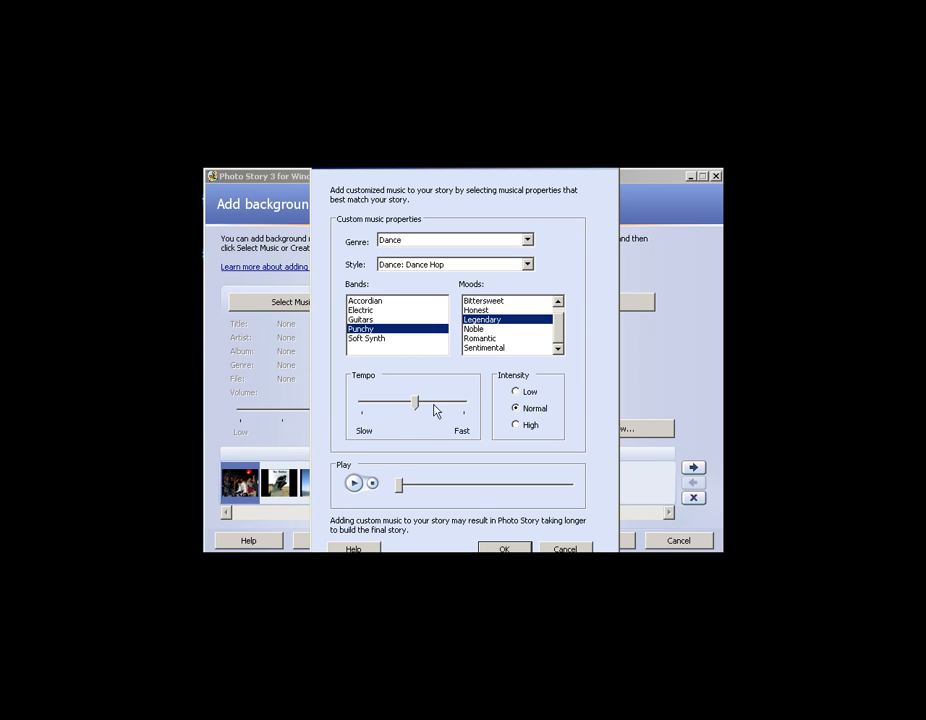
{"action": "mouse_move", "coordinate": [417, 405]}
{"action": "left_mouse_down"}
{"action": "mouse_move", "coordinate": [427, 407]}
{"action": "mouse_move", "coordinate": [412, 407]}
{"action": "left_mouse_up"}
{"action": "left_click", "coordinate": [503, 548]}
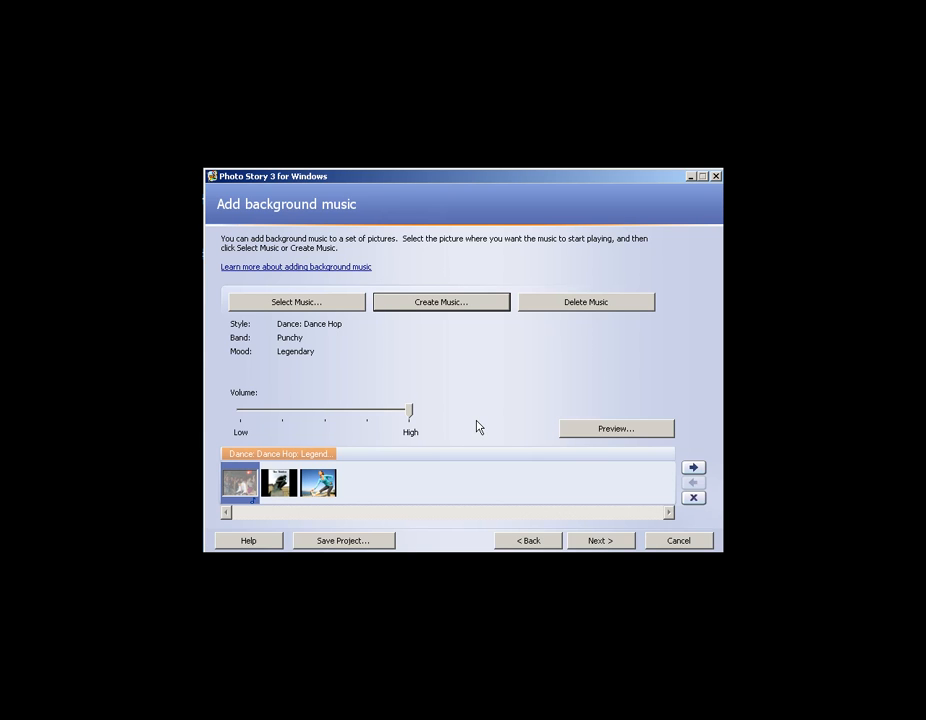
Go on to the save page and check the My Videos save location for the story, keeping the suggested file name
{"action": "left_click", "coordinate": [599, 541]}
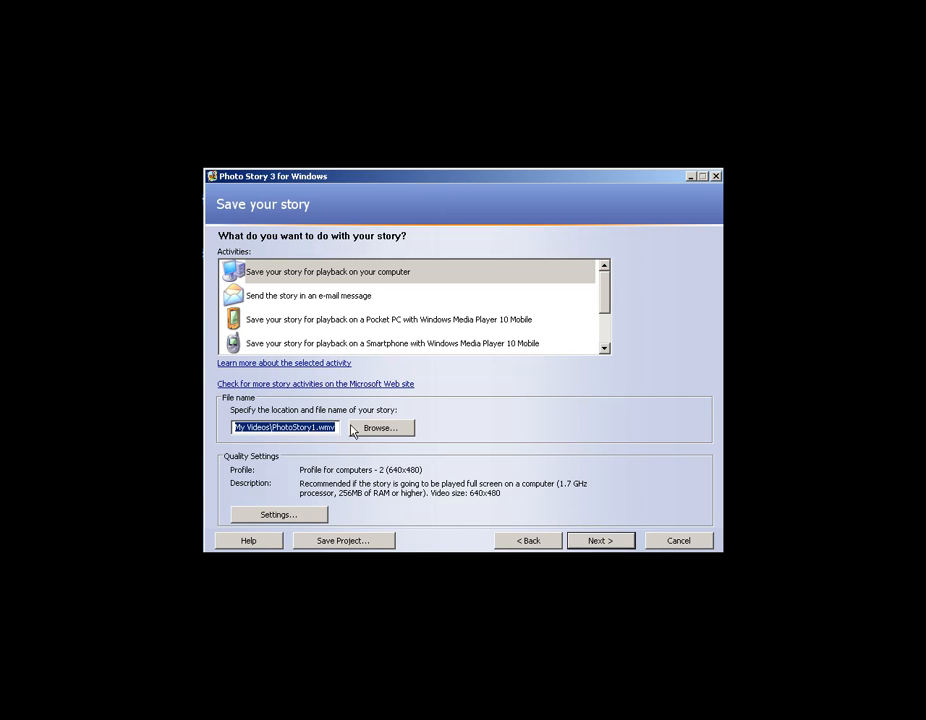
{"action": "left_click", "coordinate": [376, 428]}
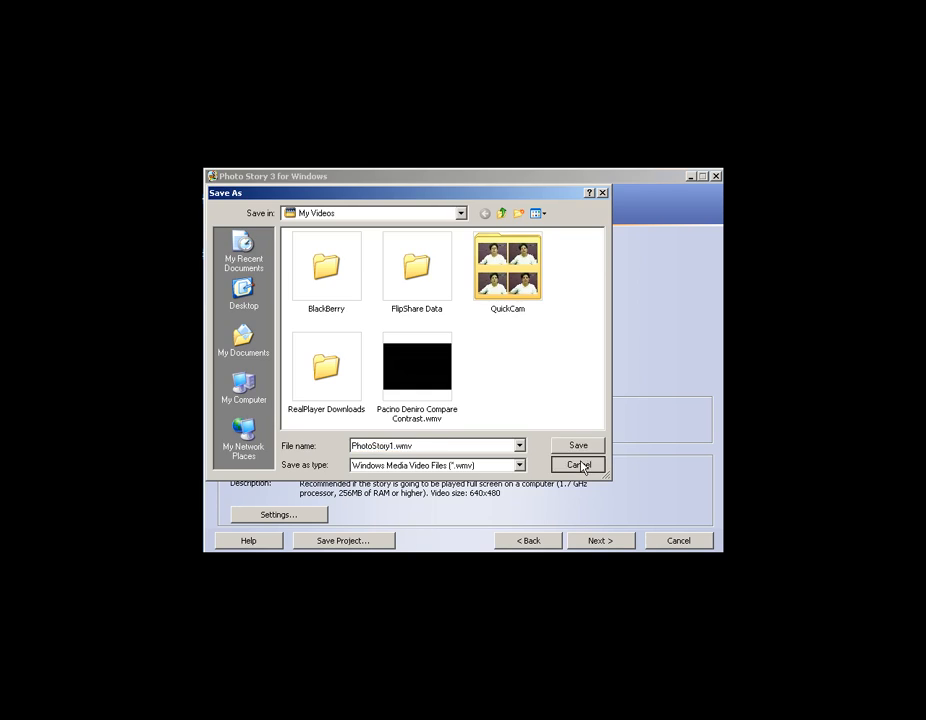
{"action": "left_click", "coordinate": [582, 464]}
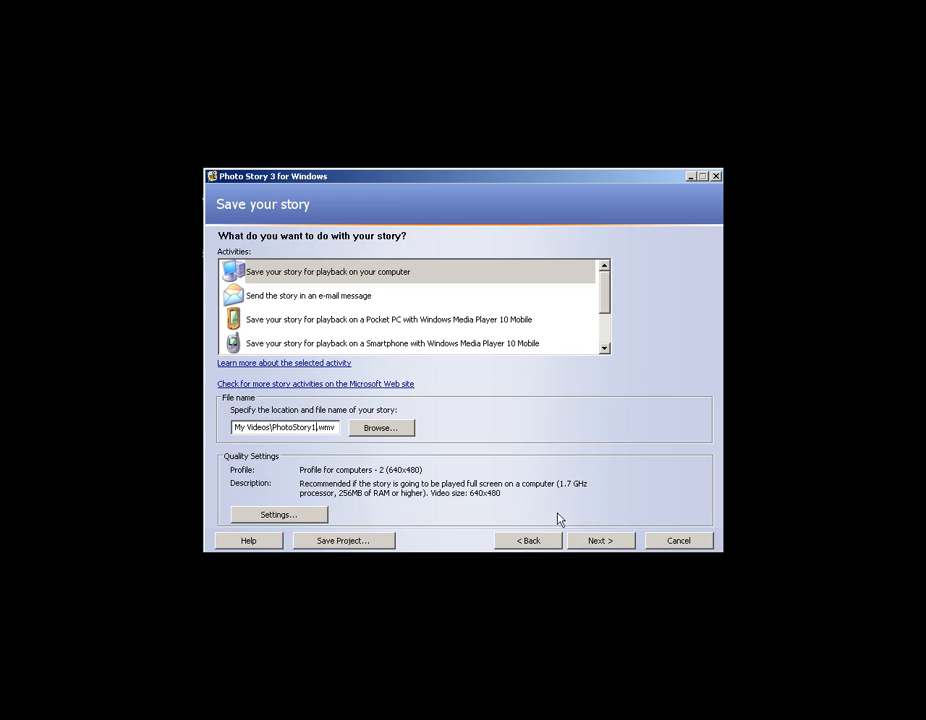
Go back to the background music page and return to the save page
{"action": "left_click", "coordinate": [540, 541]}
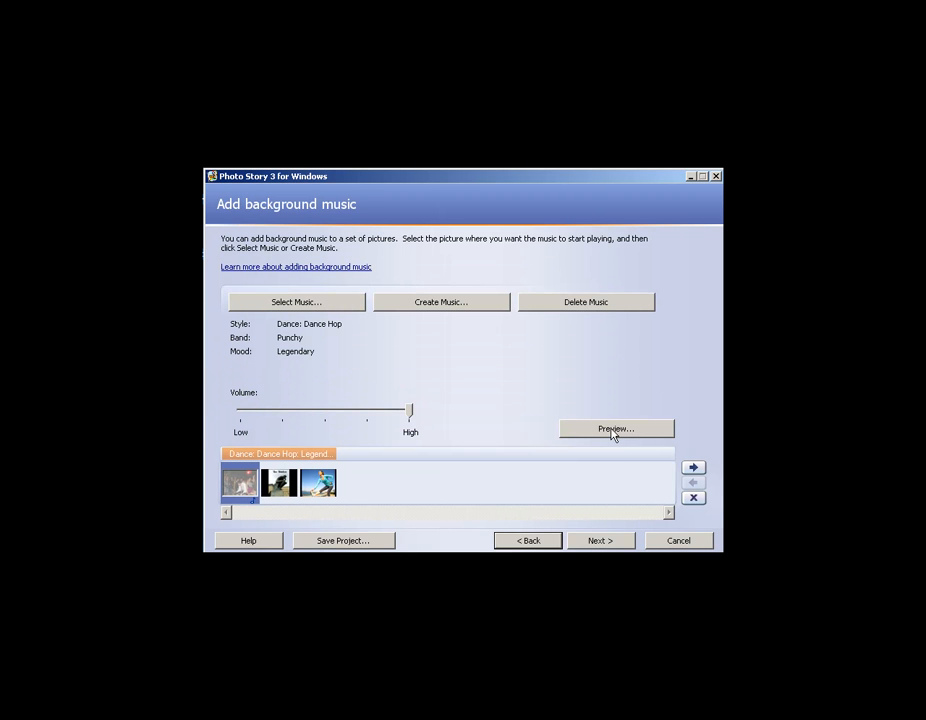
{"action": "left_click", "coordinate": [605, 545]}
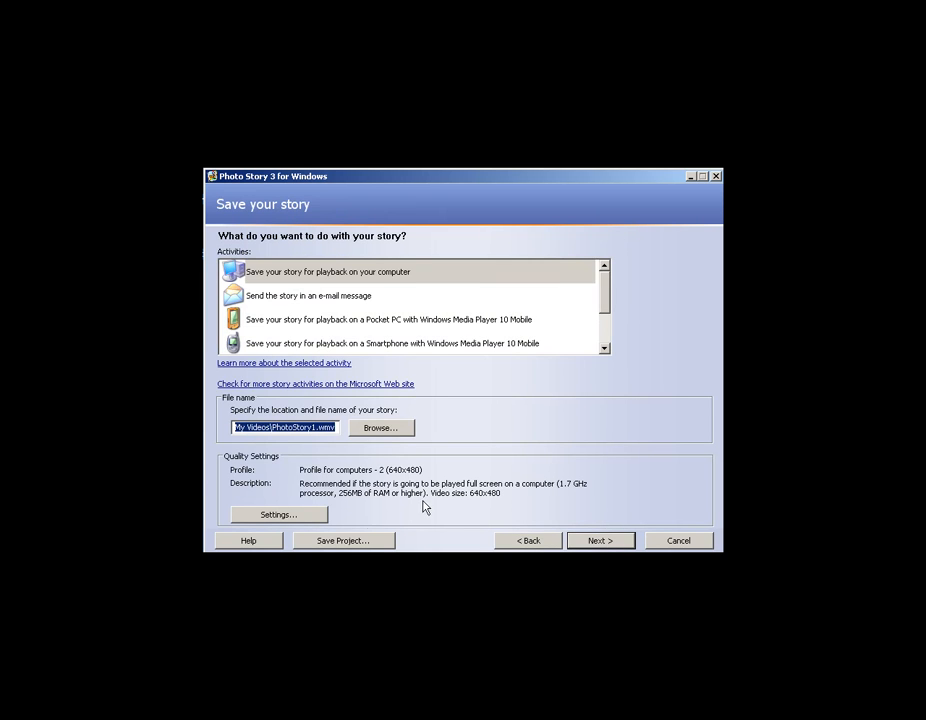
Look at the options for saving the project file, without saving it, and at the story's video file name
{"action": "left_click", "coordinate": [335, 541]}
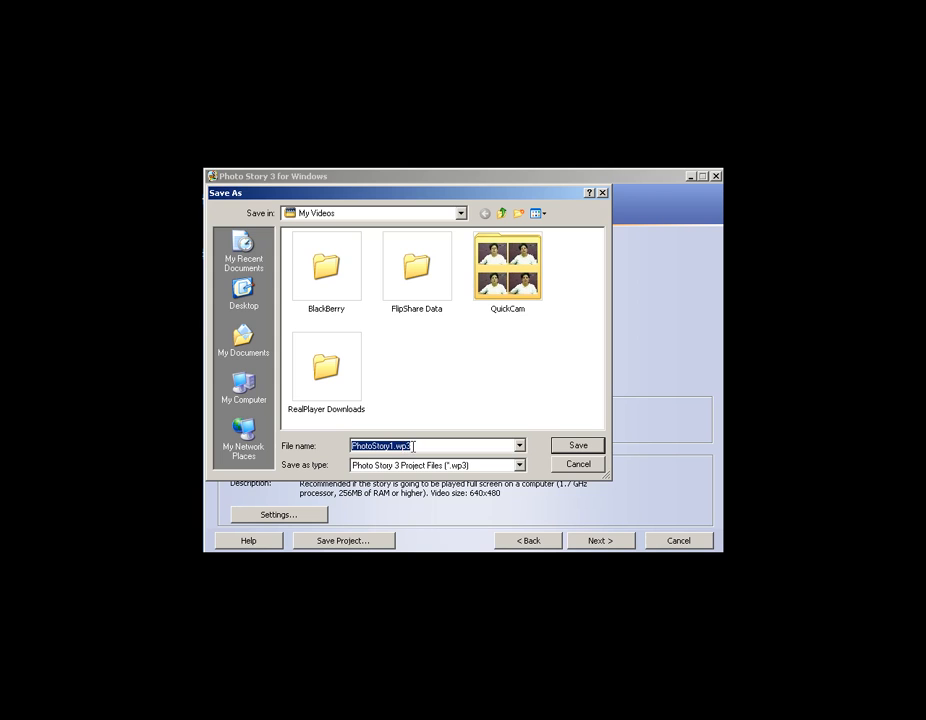
{"action": "left_click", "coordinate": [581, 466]}
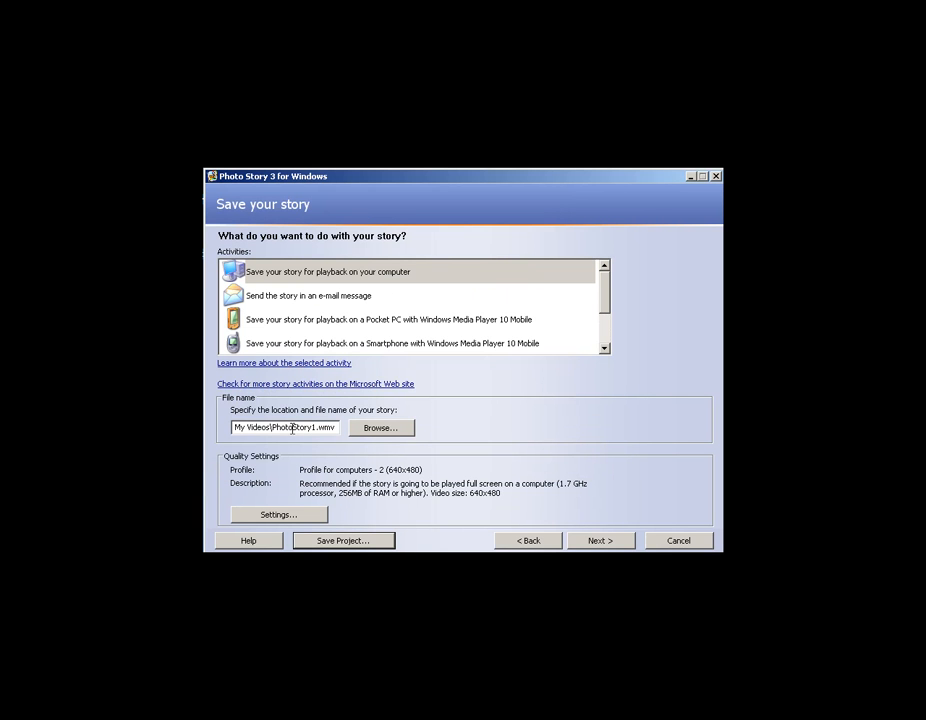
{"action": "left_click_drag", "start_coordinate": [292, 428], "coordinate": [338, 428]}
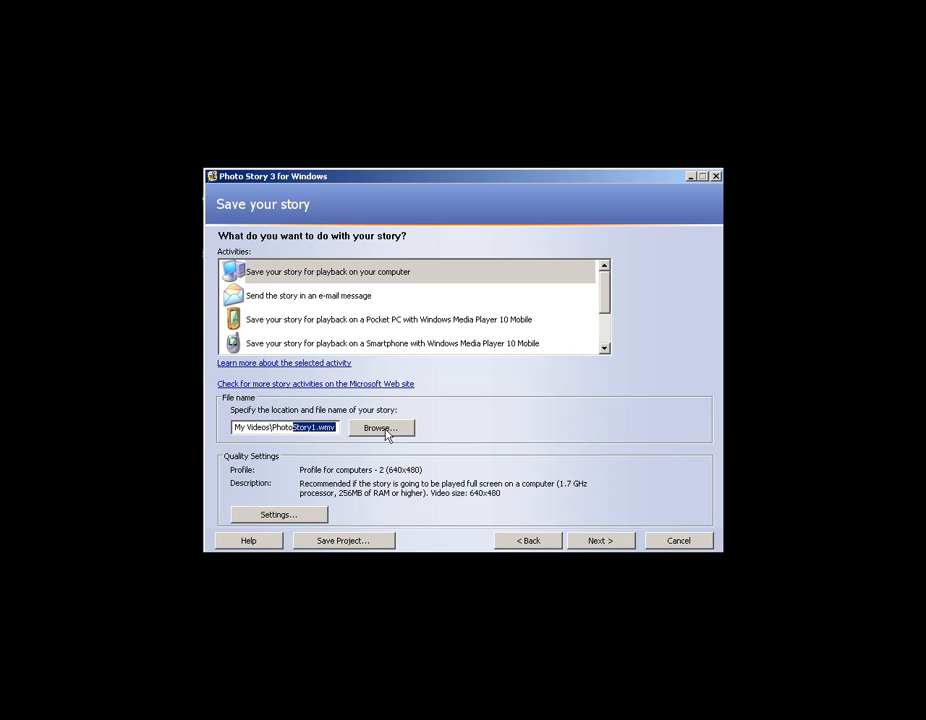
{"action": "left_click", "coordinate": [301, 427]}
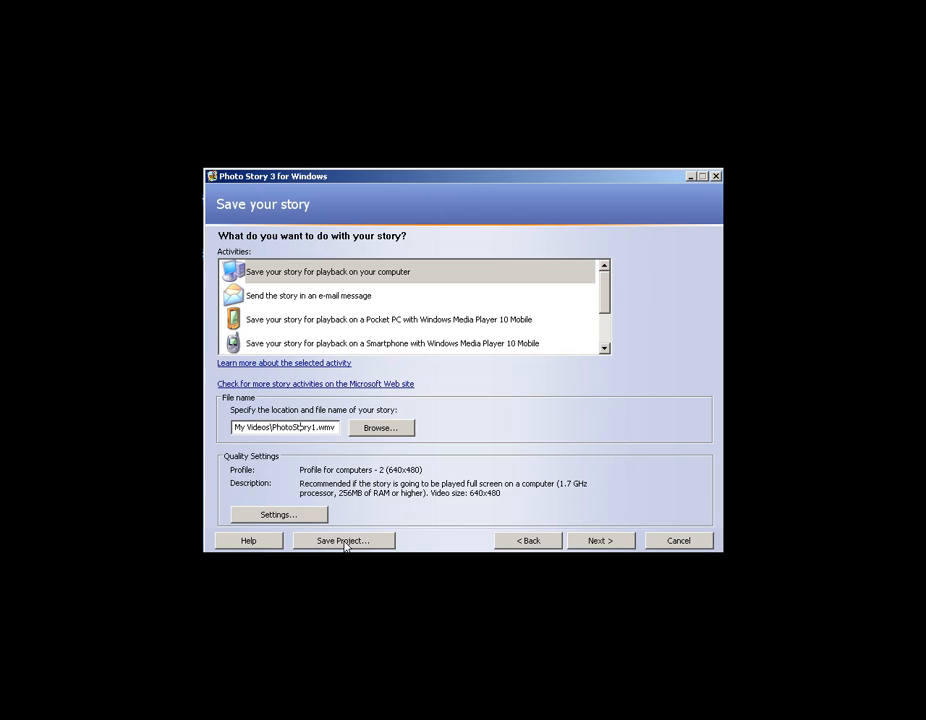